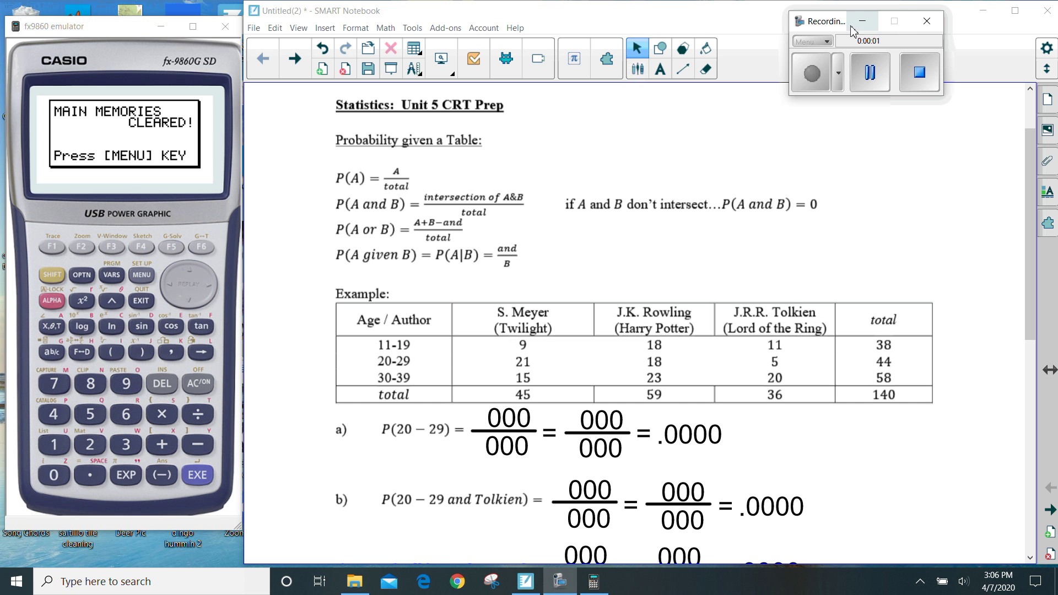
# - Minimize the recording control panel so the probability worksheet is unobstructed
pyautogui.click(863, 21)
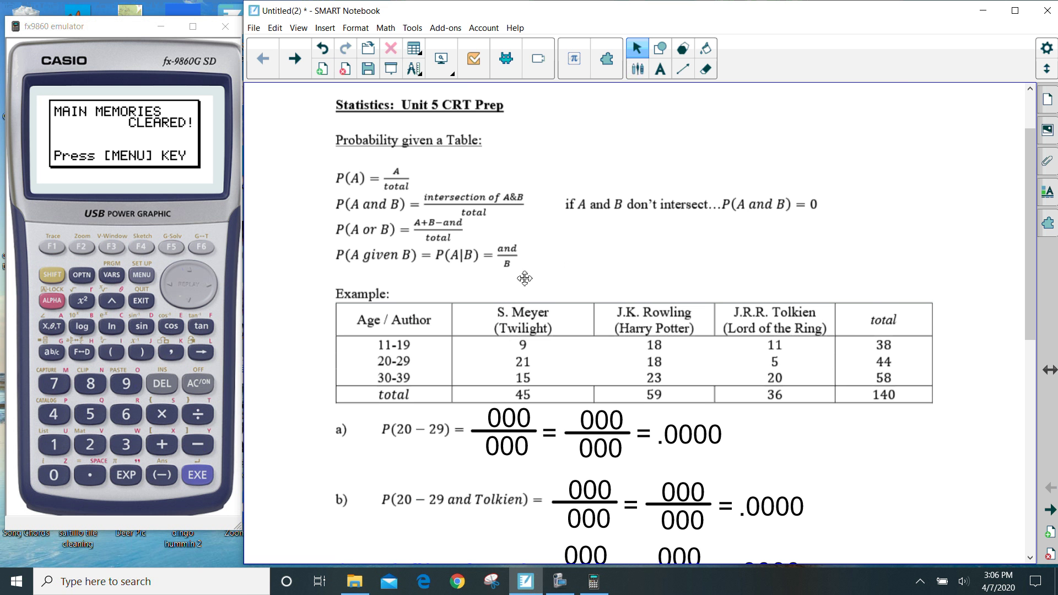
pyautogui.scroll(-10, 525, 278)
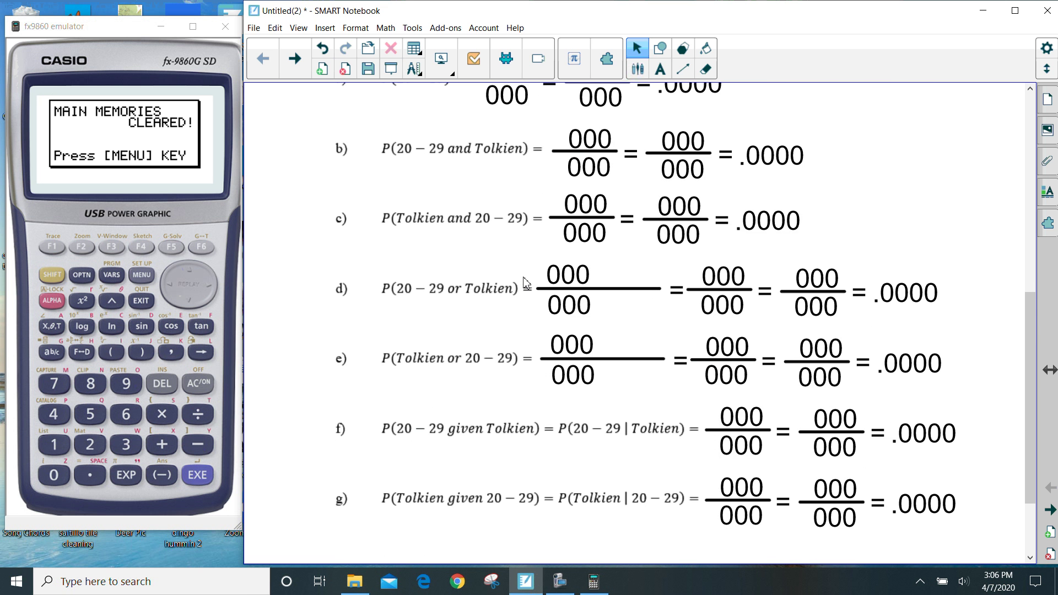
pyautogui.scroll(12, 526, 282)
pyautogui.scroll(-2, 525, 282)
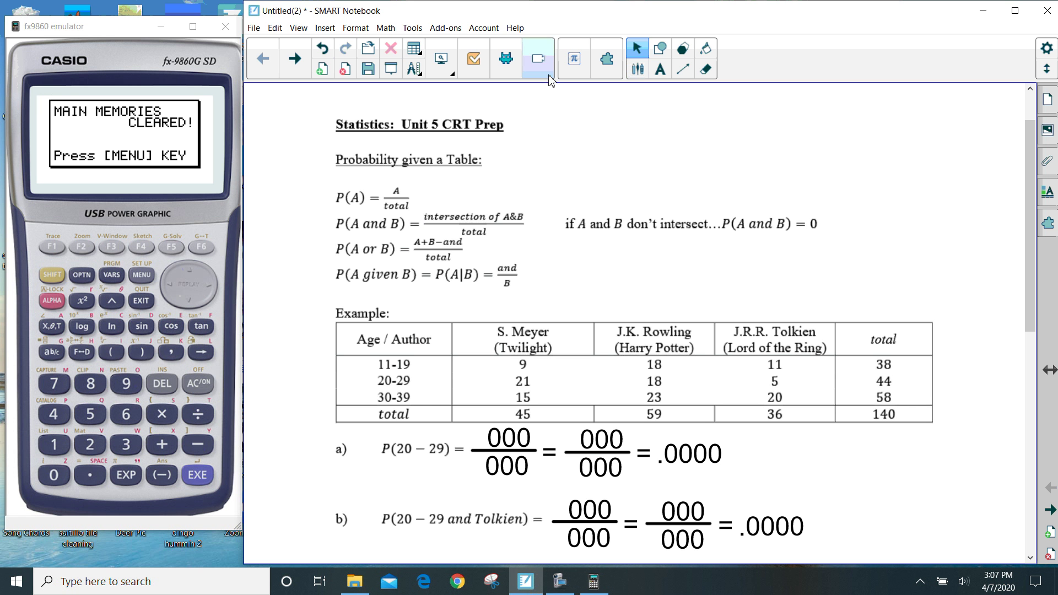
# - Circle the 140 grand total of the example table in red pen ink
pyautogui.click(636, 71)
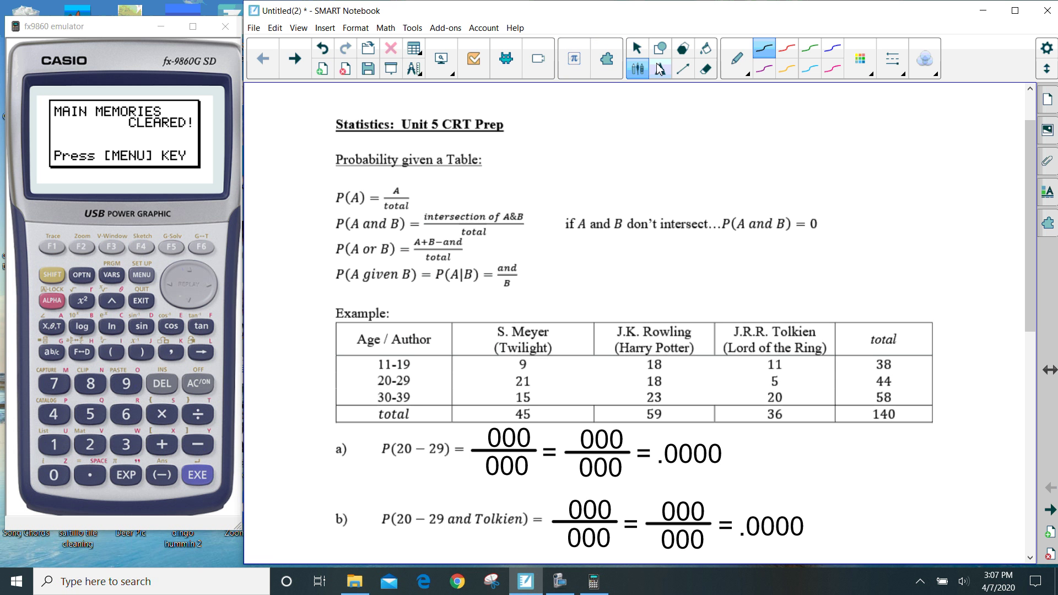
pyautogui.click(790, 50)
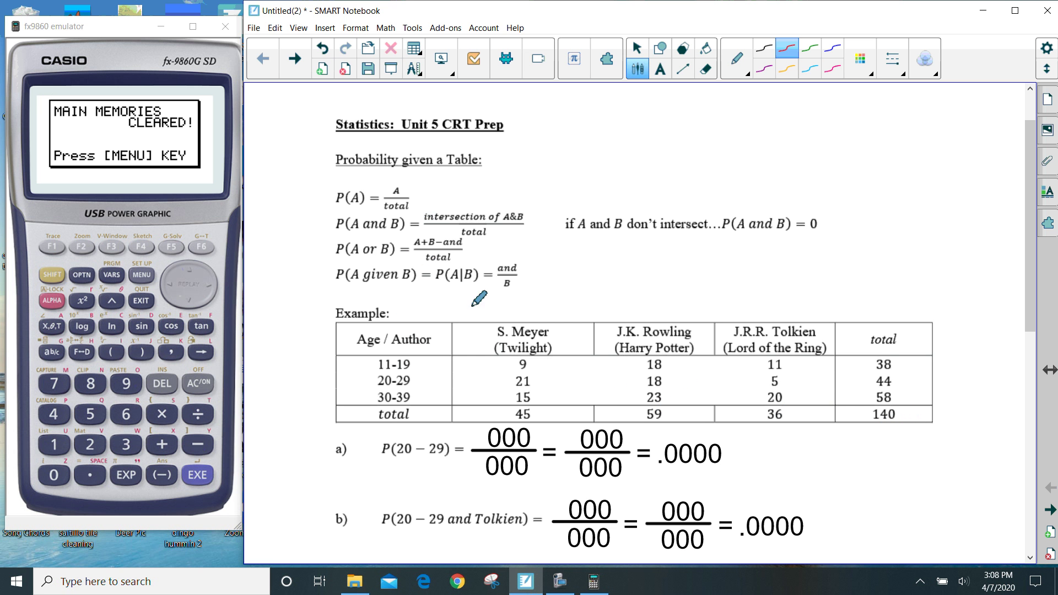
pyautogui.moveTo(885, 409)
pyautogui.mouseDown()
pyautogui.moveTo(862, 424)
pyautogui.moveTo(905, 420)
pyautogui.moveTo(897, 412)
pyautogui.mouseUp()
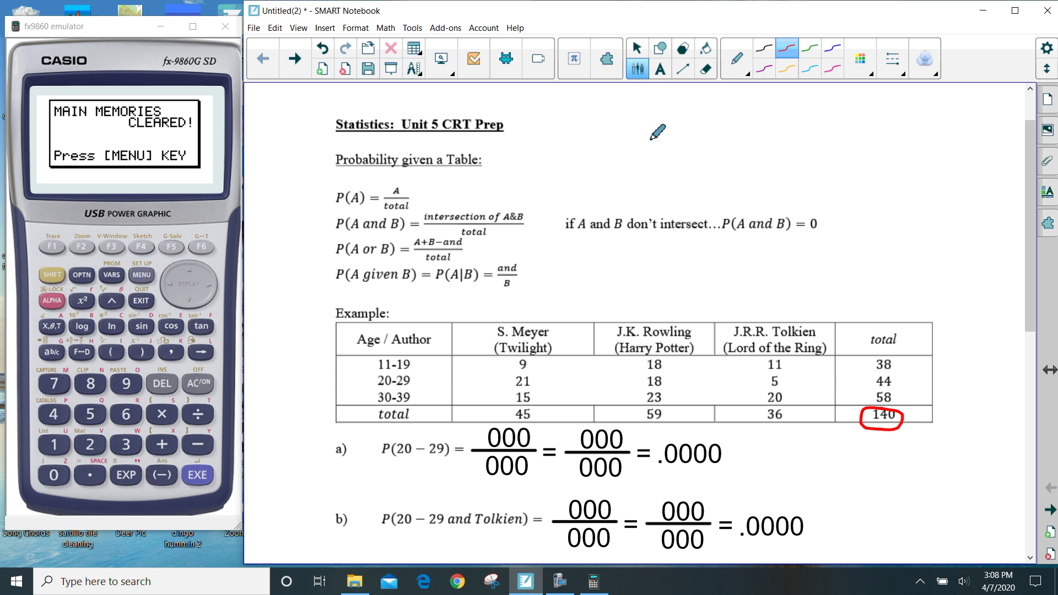
pyautogui.click(641, 50)
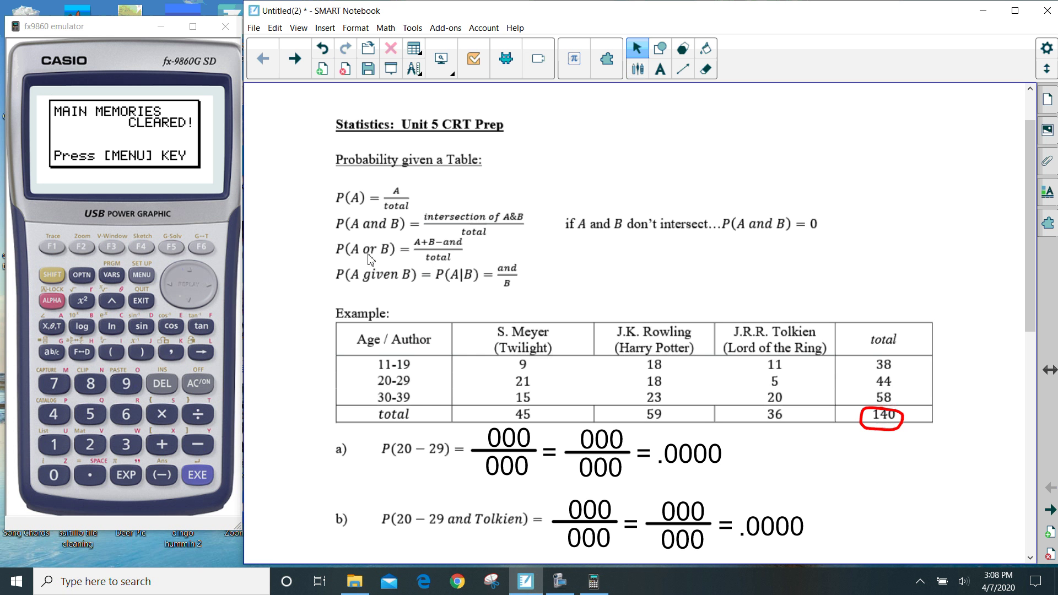
# - Select the red ink circle around the 140 total and delete it
pyautogui.moveTo(891, 431); pyautogui.dragTo(895, 429)
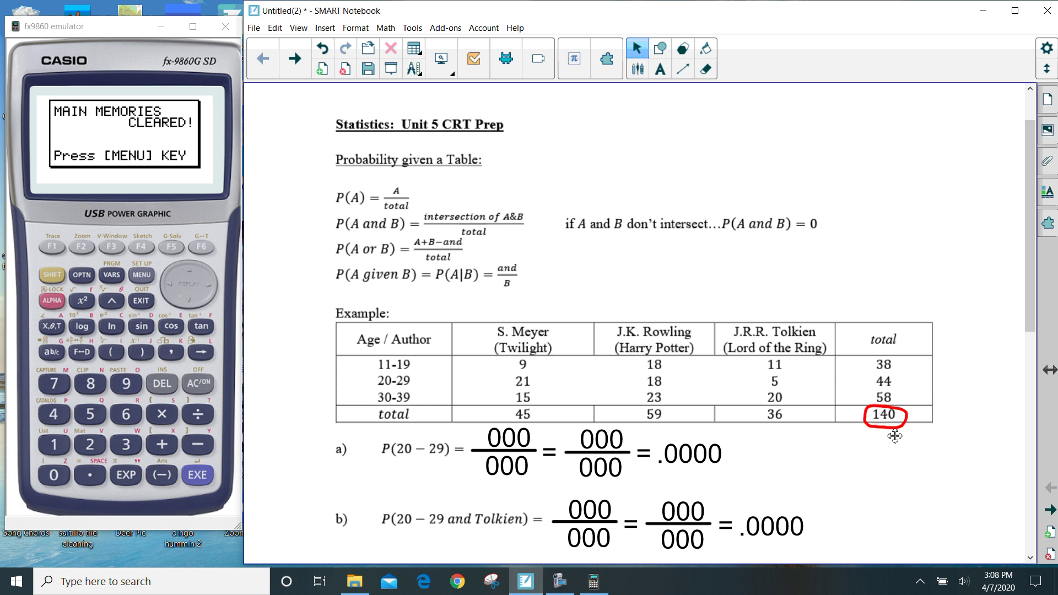
pyautogui.click(895, 431)
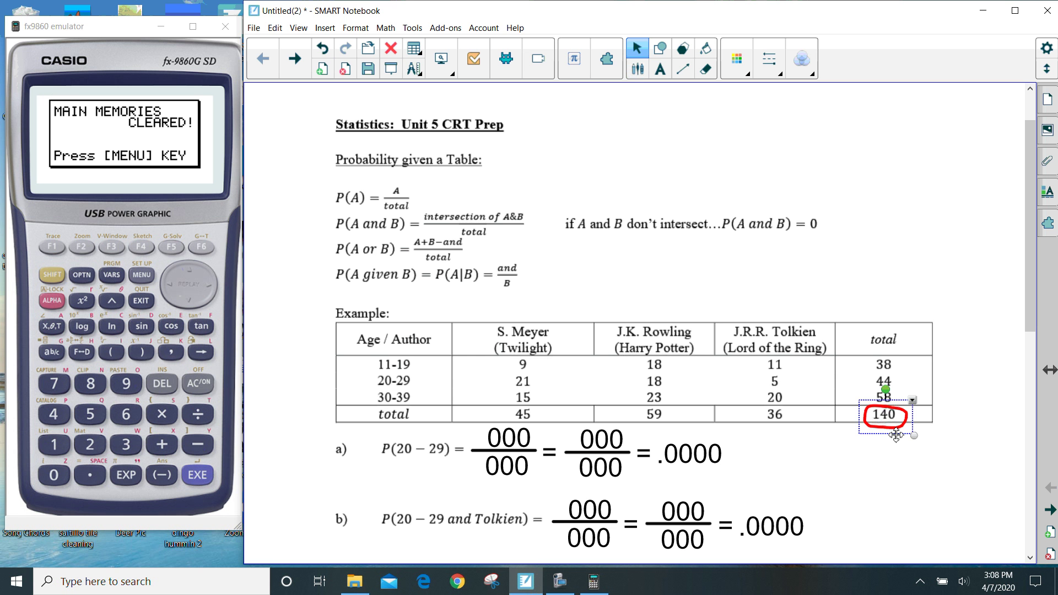
pyautogui.press('Delete')
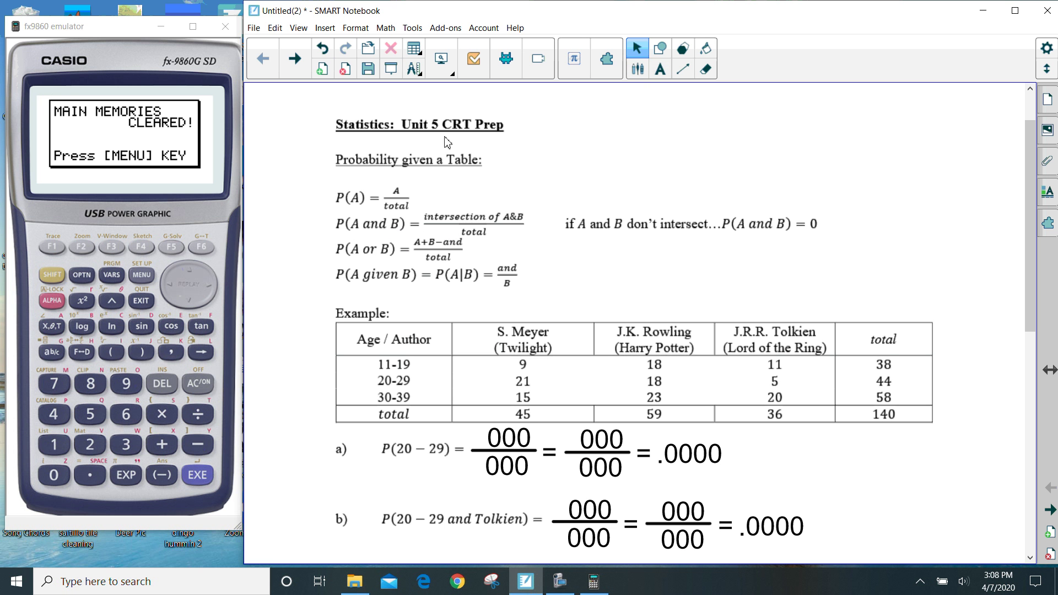
pyautogui.click(683, 69)
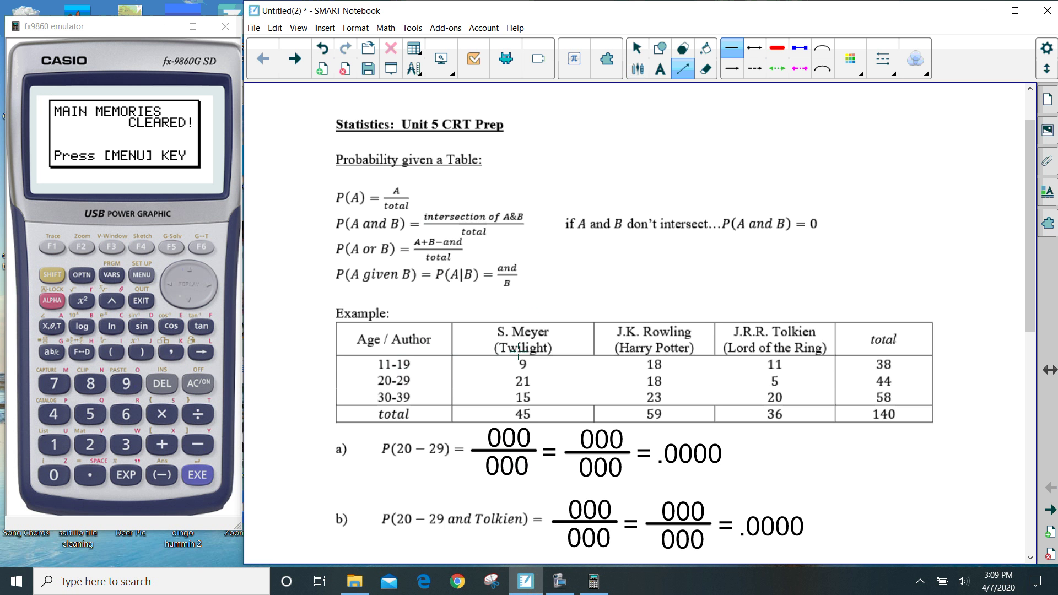
pyautogui.moveTo(519, 292); pyautogui.dragTo(518, 469)
pyautogui.moveTo(330, 367)
pyautogui.mouseDown()
pyautogui.moveTo(559, 400)
pyautogui.moveTo(933, 367)
pyautogui.mouseUp()
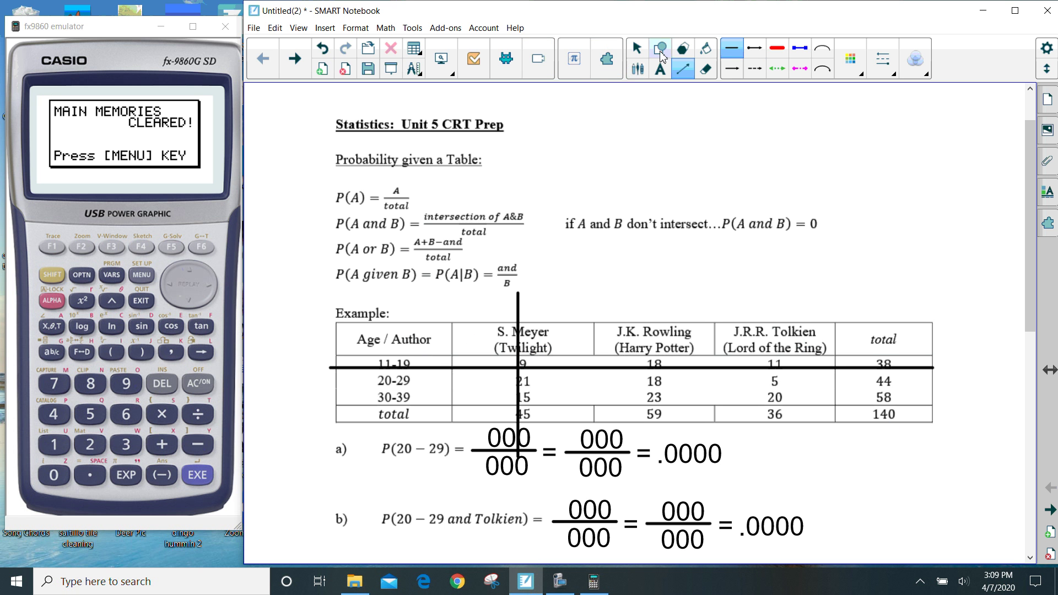
pyautogui.click(635, 48)
pyautogui.click(518, 365)
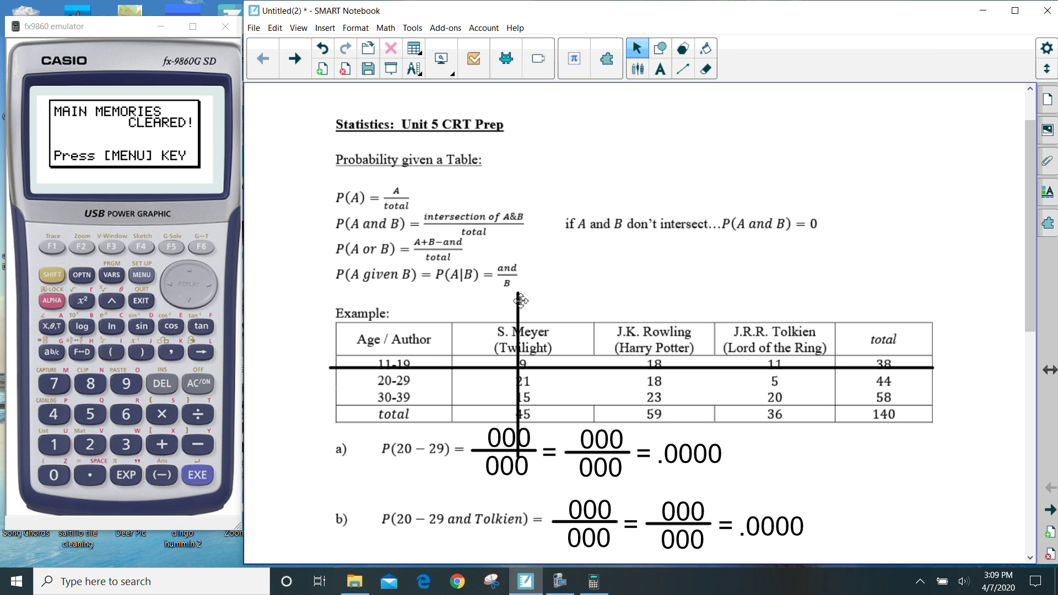
pyautogui.press('Delete')
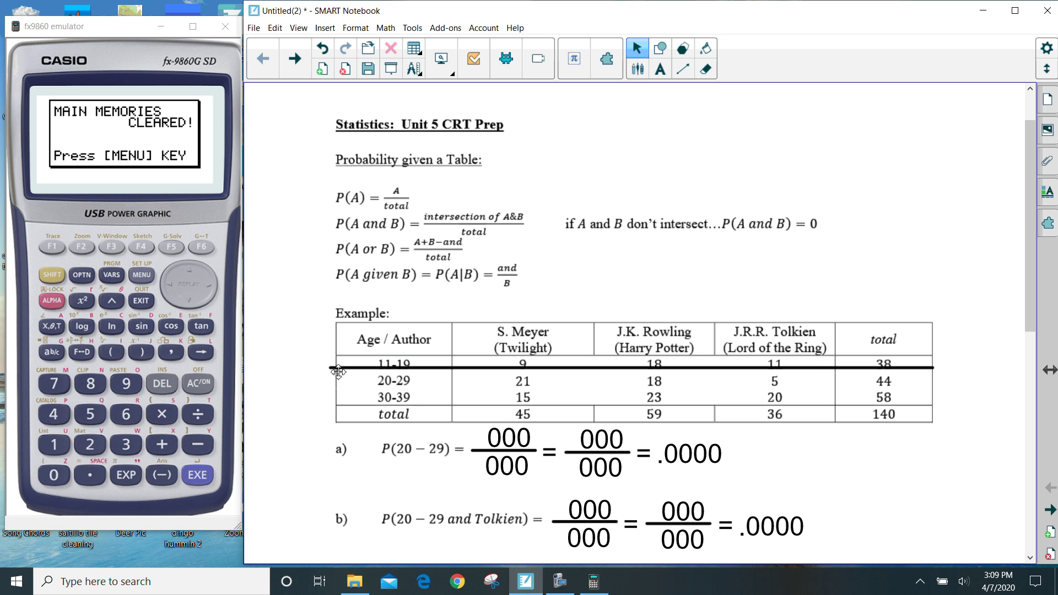
pyautogui.click(811, 369)
pyautogui.press('Delete')
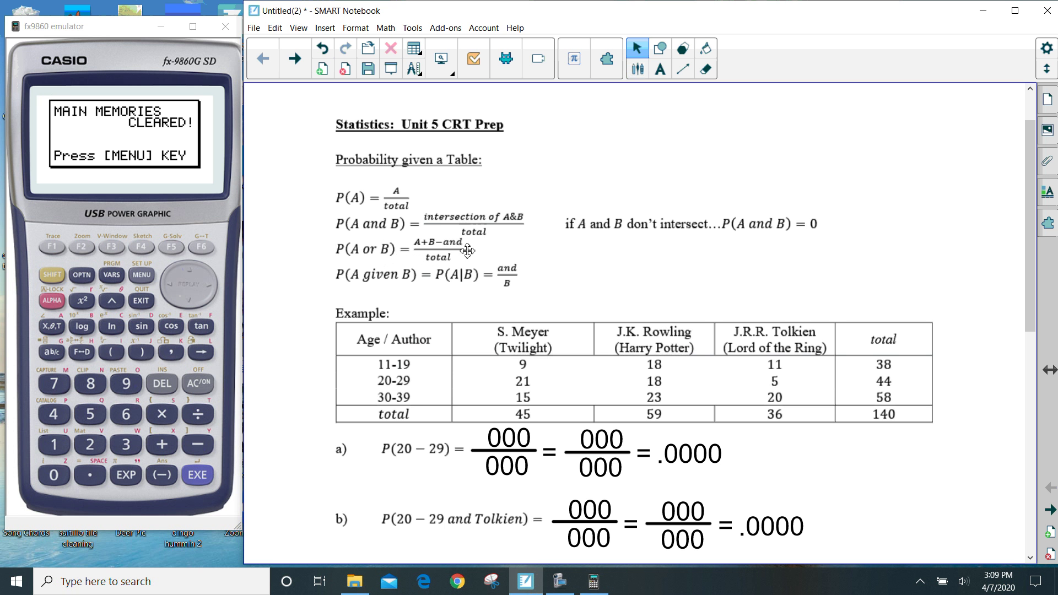
pyautogui.click(638, 69)
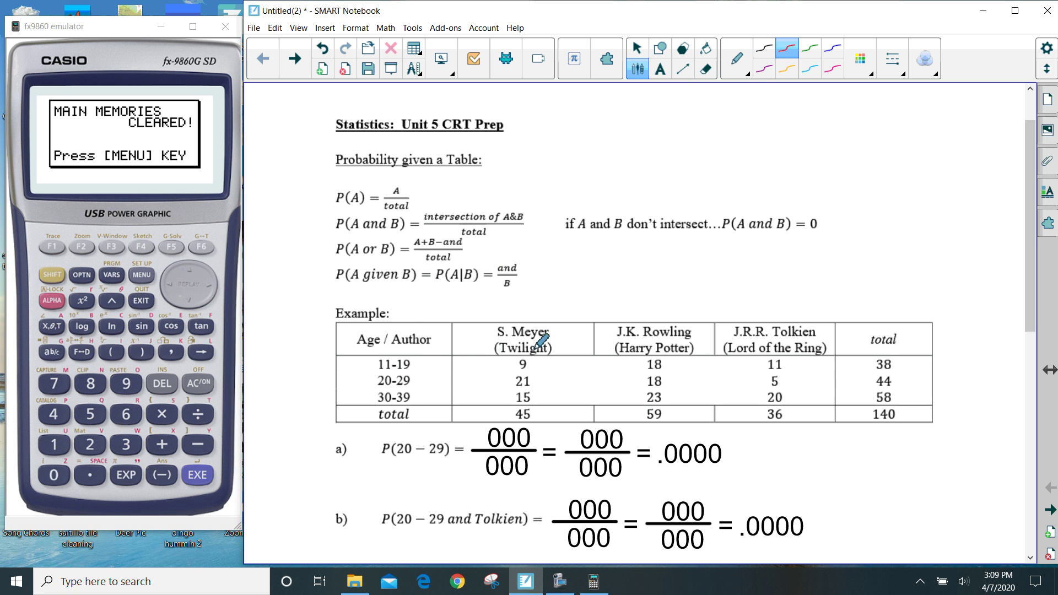
pyautogui.click(764, 69)
pyautogui.moveTo(531, 409)
pyautogui.mouseDown()
pyautogui.moveTo(505, 418)
pyautogui.moveTo(532, 411)
pyautogui.mouseUp()
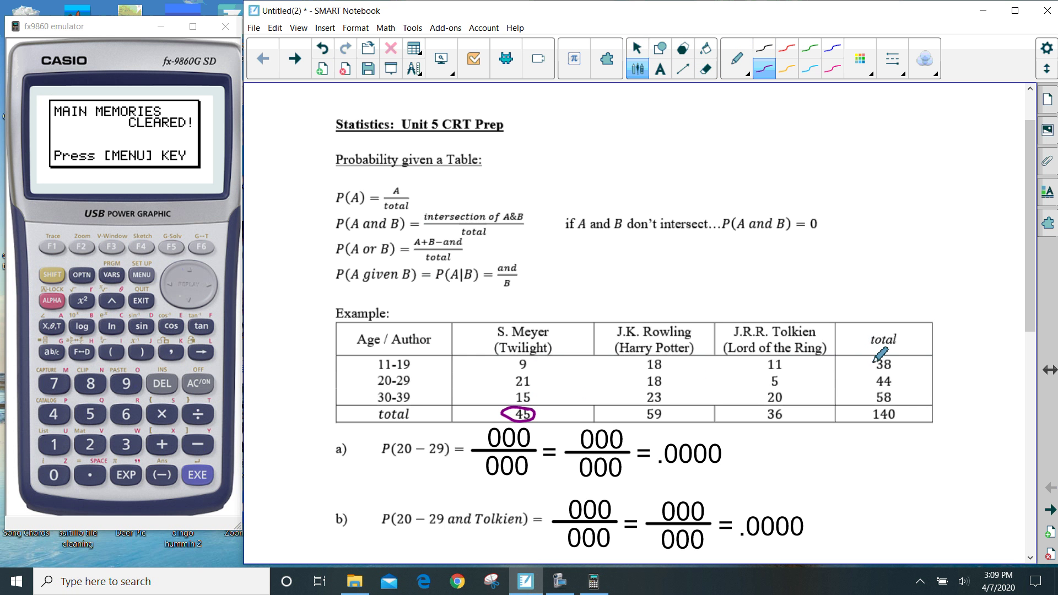
pyautogui.moveTo(886, 359)
pyautogui.mouseDown()
pyautogui.moveTo(869, 369)
pyautogui.moveTo(898, 368)
pyautogui.moveTo(882, 359)
pyautogui.mouseUp()
pyautogui.moveTo(517, 358)
pyautogui.mouseDown()
pyautogui.moveTo(536, 374)
pyautogui.moveTo(539, 361)
pyautogui.mouseUp()
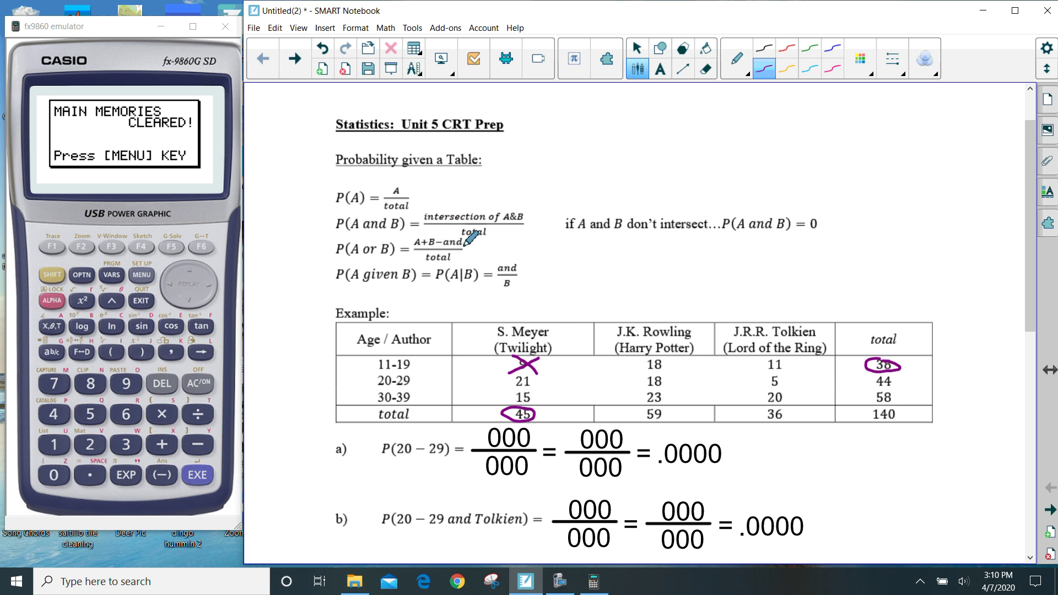
pyautogui.click(635, 52)
pyautogui.moveTo(455, 313)
pyautogui.mouseDown()
pyautogui.moveTo(698, 444)
pyautogui.moveTo(902, 438)
pyautogui.mouseUp()
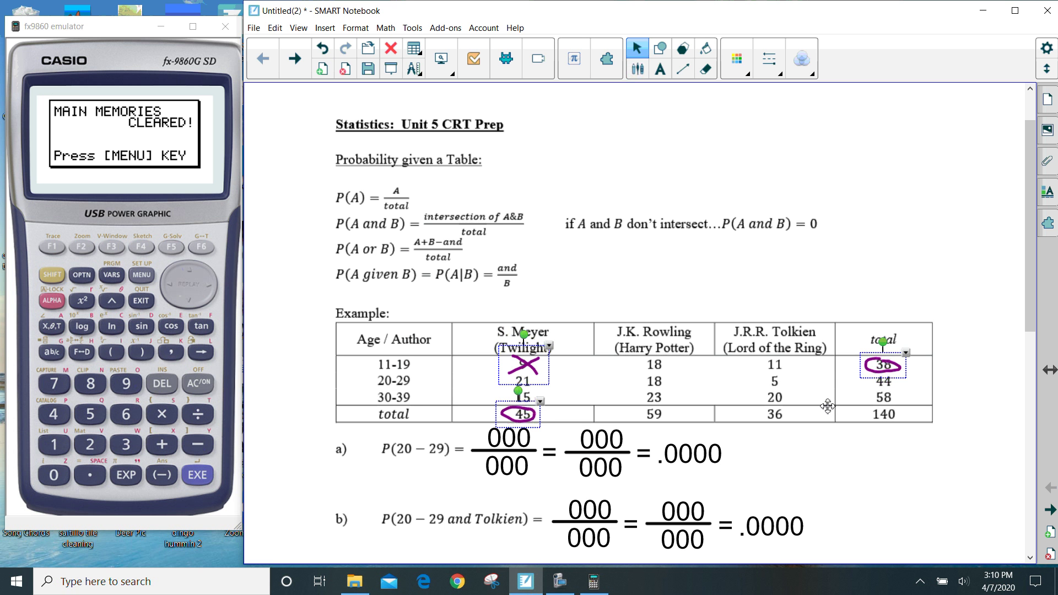
pyautogui.press('Delete')
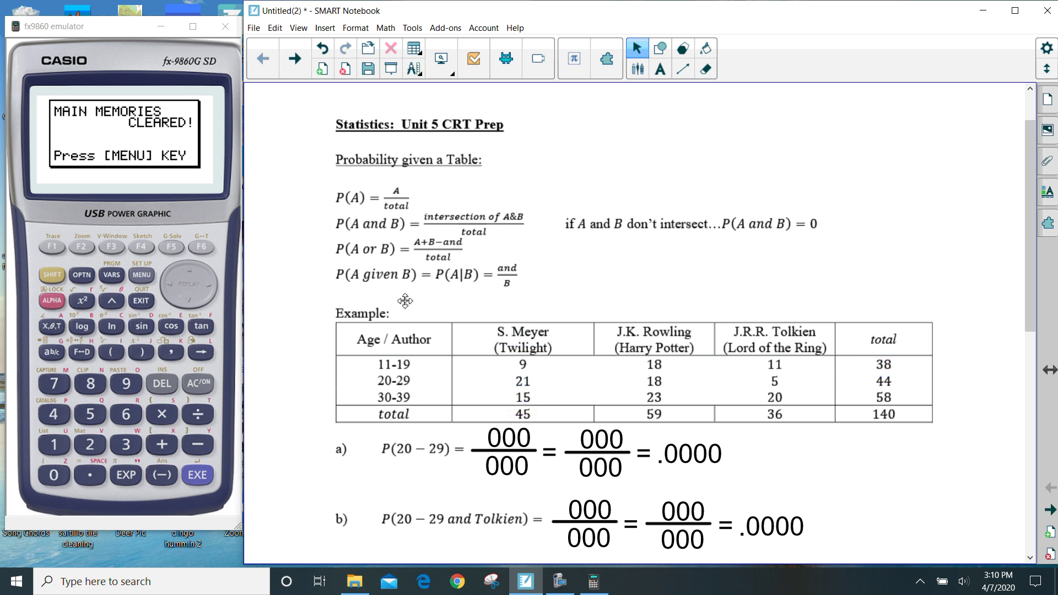
pyautogui.click(638, 70)
pyautogui.click(793, 56)
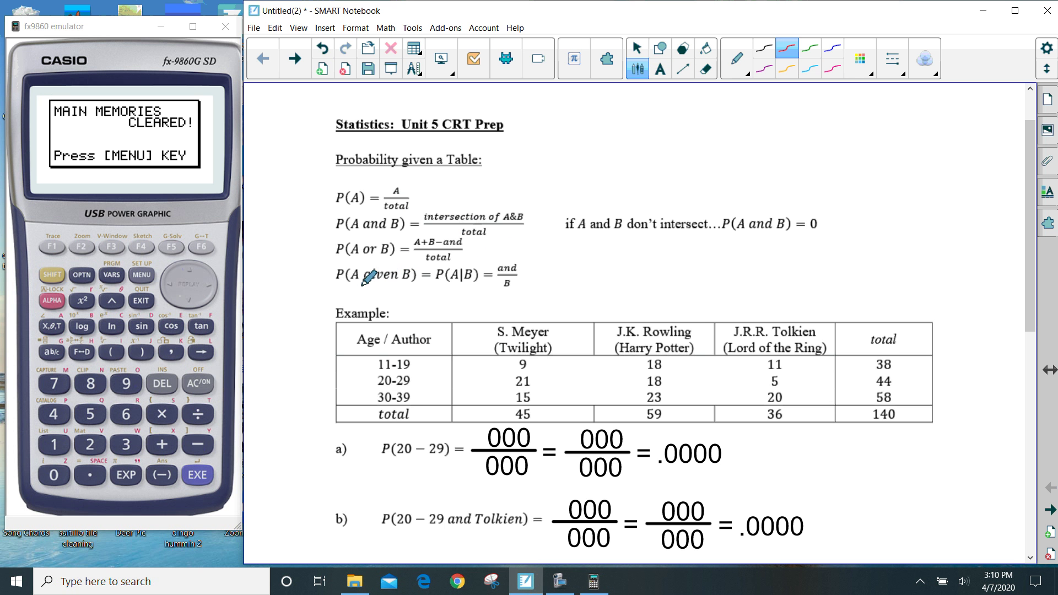
pyautogui.moveTo(361, 282); pyautogui.dragTo(398, 282)
pyautogui.moveTo(461, 267); pyautogui.dragTo(462, 282)
pyautogui.click(637, 48)
pyautogui.moveTo(483, 310)
pyautogui.mouseDown()
pyautogui.moveTo(441, 276)
pyautogui.moveTo(352, 252)
pyautogui.mouseUp()
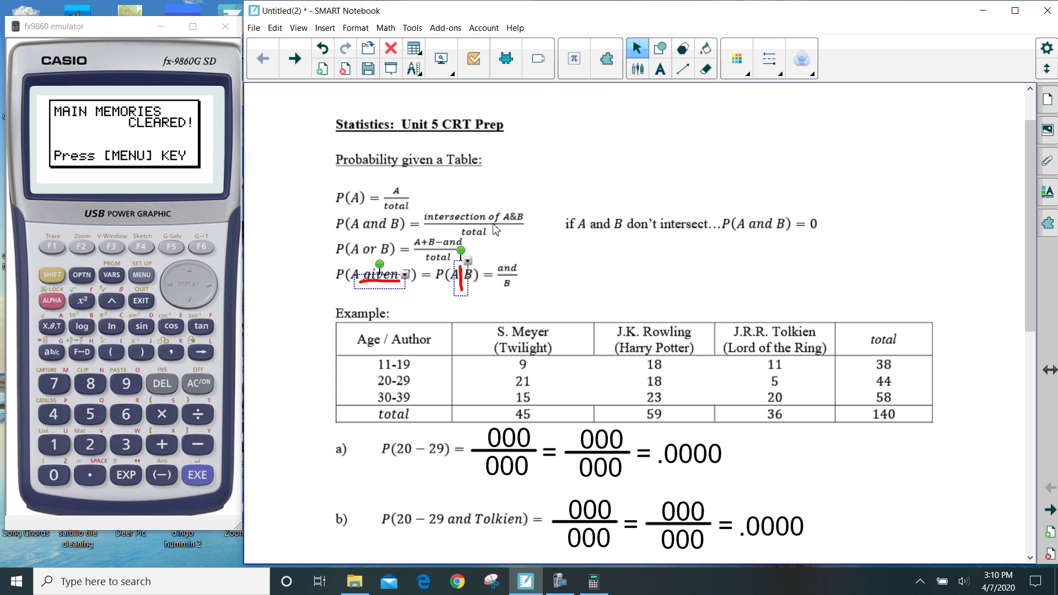
pyautogui.press('Delete')
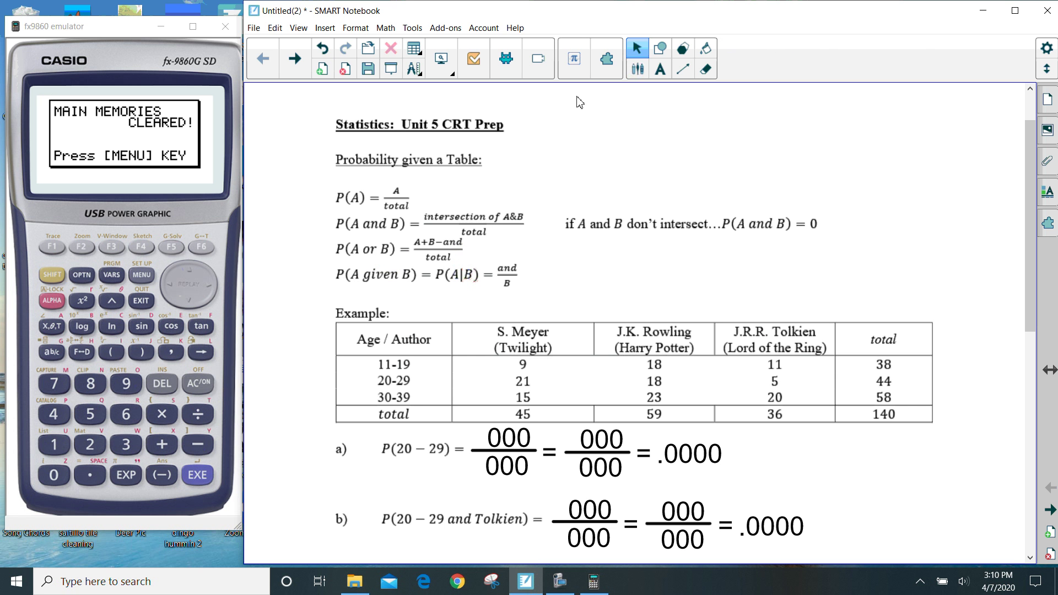
# - In red pen, draw an arrow from 'given B' to the denominator B, and circle 45 and 21
pyautogui.click(638, 69)
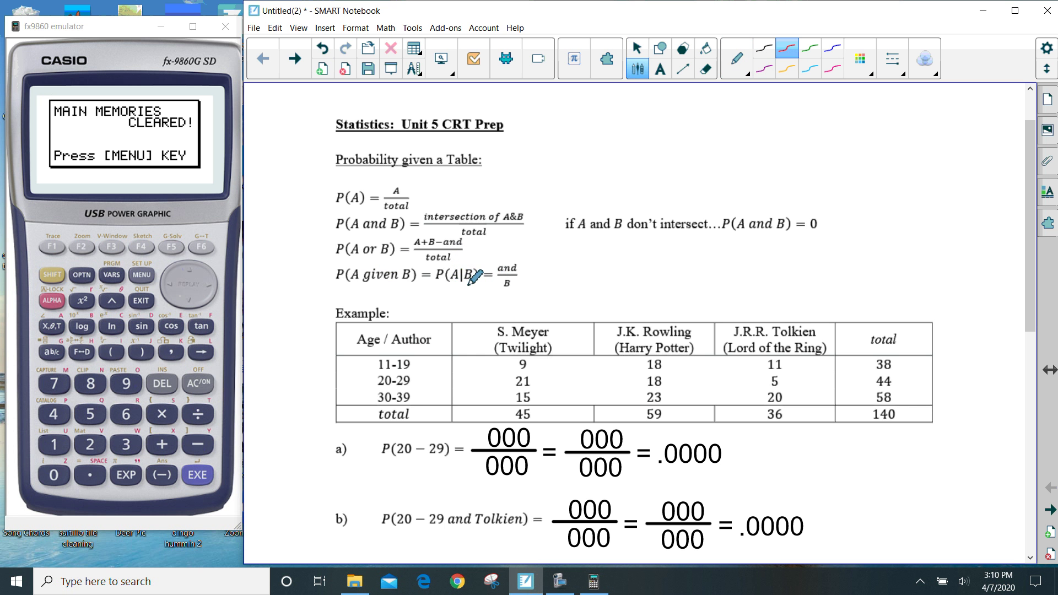
pyautogui.moveTo(467, 281); pyautogui.dragTo(476, 291)
pyautogui.moveTo(409, 282)
pyautogui.mouseDown()
pyautogui.moveTo(425, 305)
pyautogui.moveTo(503, 294)
pyautogui.moveTo(504, 305)
pyautogui.moveTo(503, 285)
pyautogui.moveTo(514, 292)
pyautogui.moveTo(518, 283)
pyautogui.moveTo(508, 247)
pyautogui.moveTo(510, 267)
pyautogui.moveTo(551, 247)
pyautogui.mouseUp()
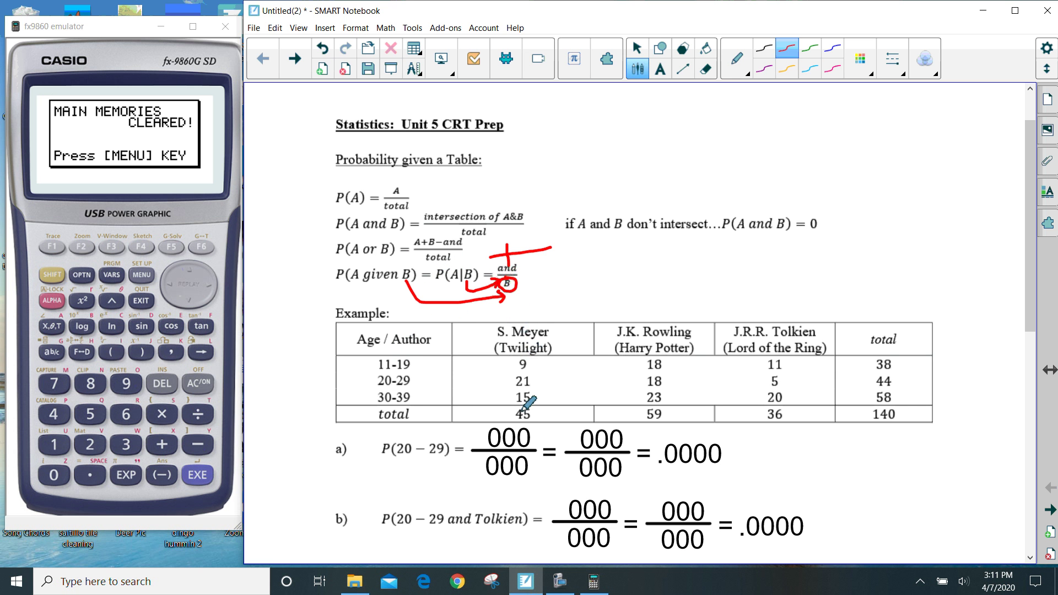
pyautogui.moveTo(518, 412)
pyautogui.mouseDown()
pyautogui.moveTo(486, 394)
pyautogui.moveTo(603, 403)
pyautogui.mouseUp()
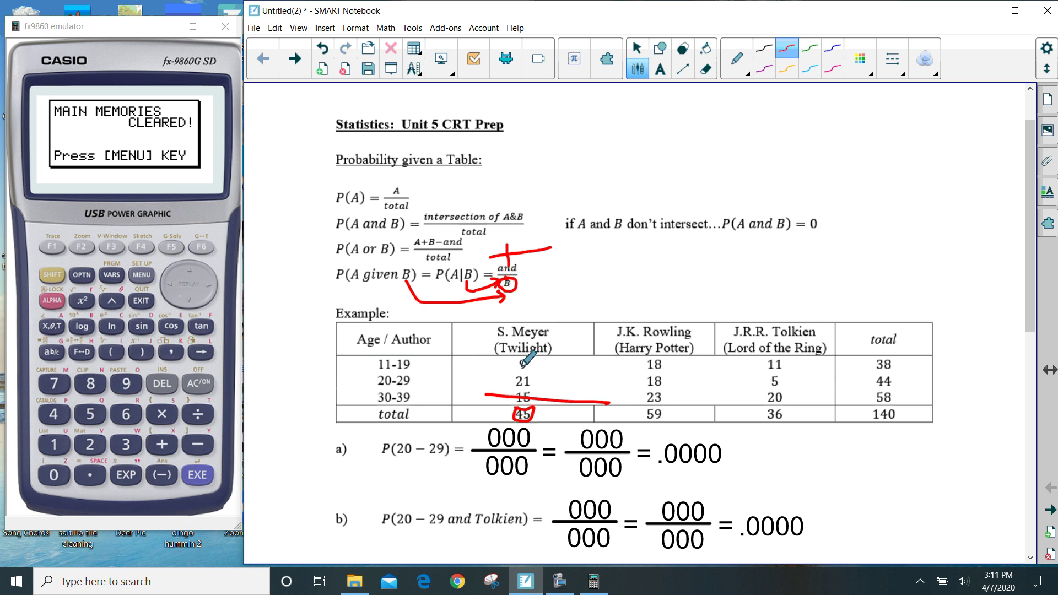
pyautogui.moveTo(534, 374)
pyautogui.mouseDown()
pyautogui.moveTo(523, 379)
pyautogui.moveTo(538, 383)
pyautogui.moveTo(536, 403)
pyautogui.mouseUp()
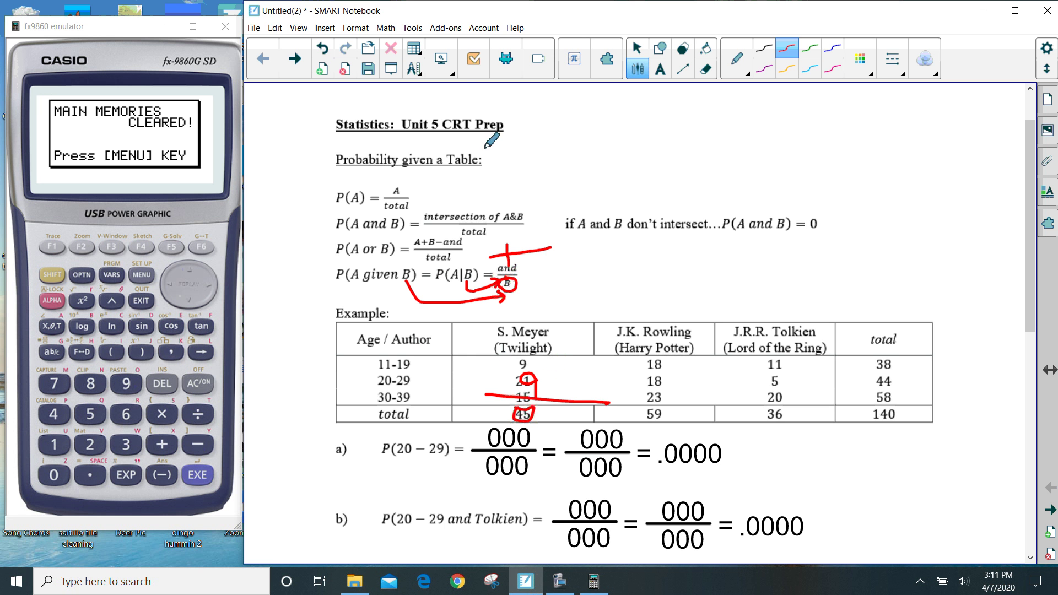